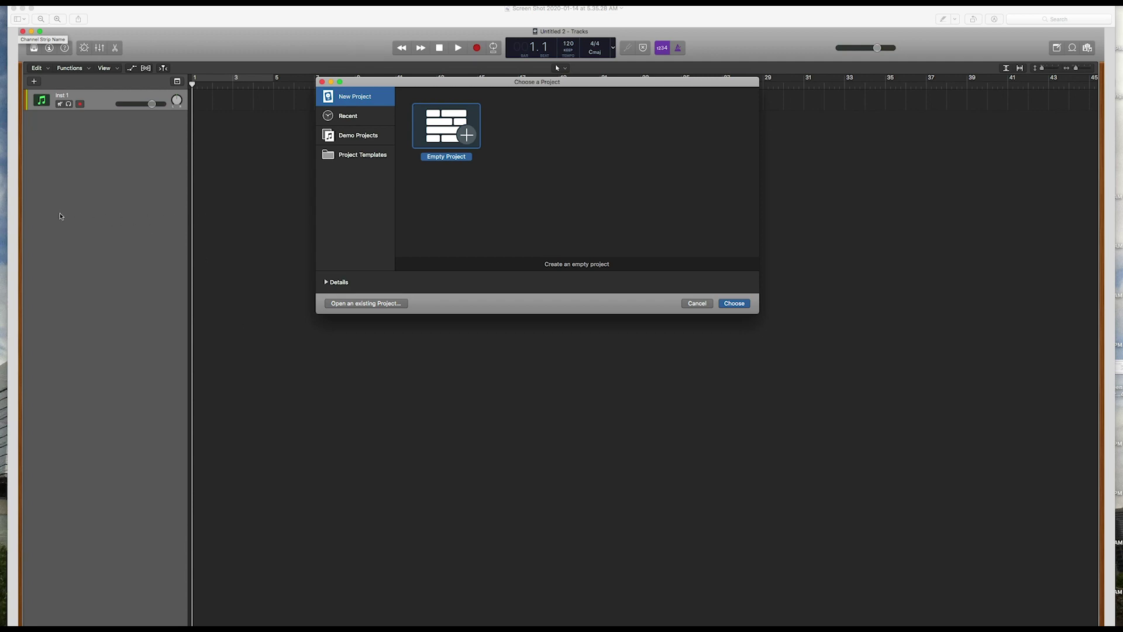
mouse_move(9, 217)
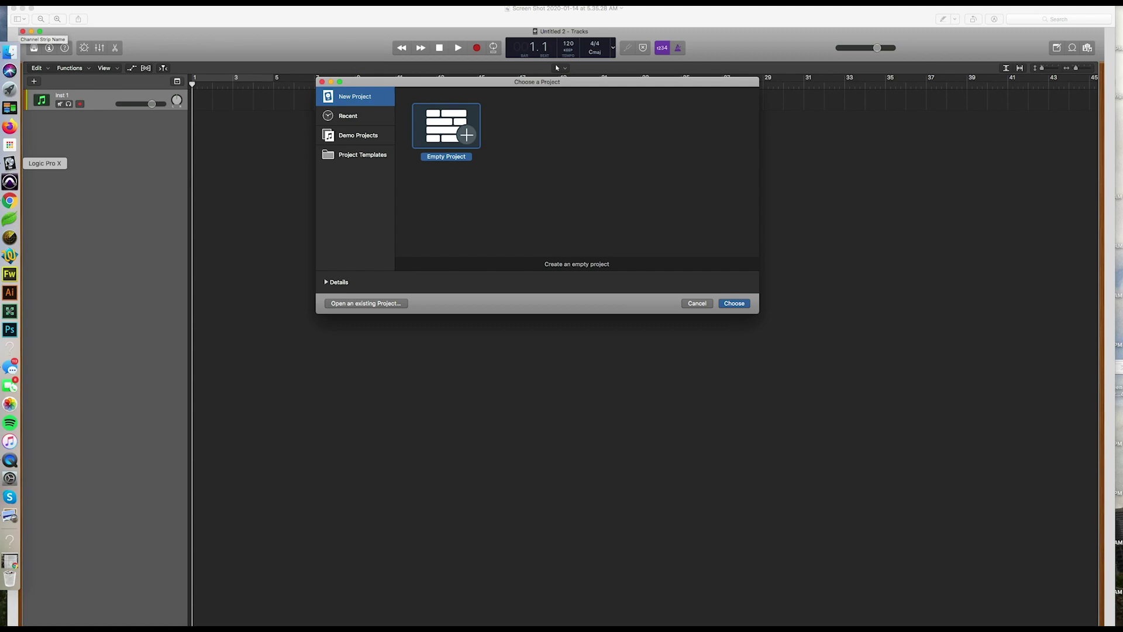
right_click(10, 163)
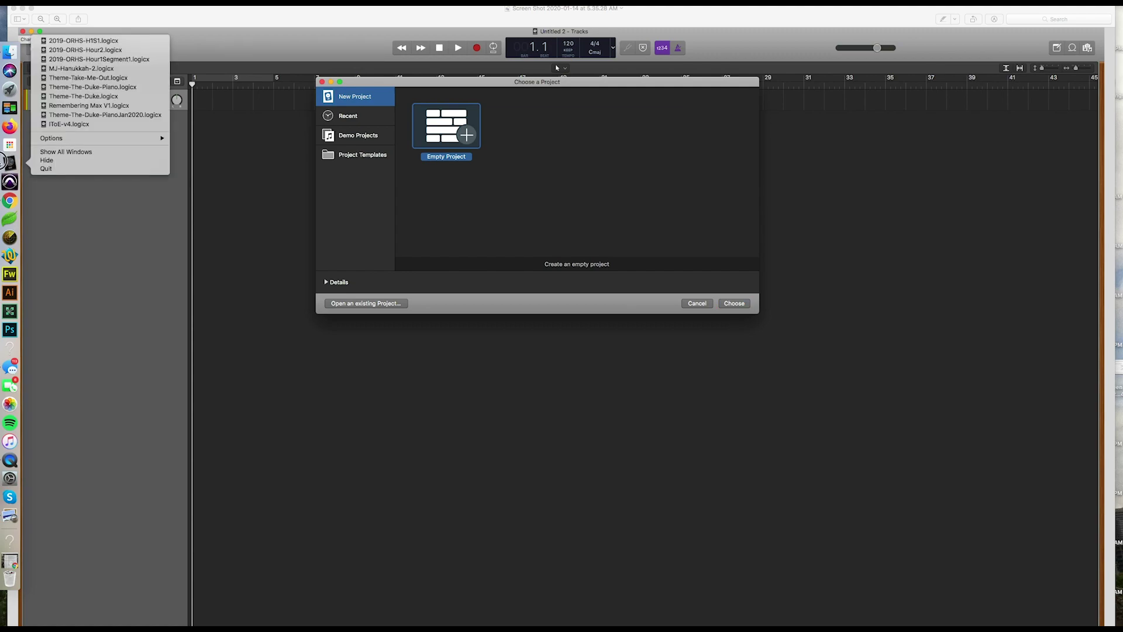
left_click(59, 209)
key("Escape")
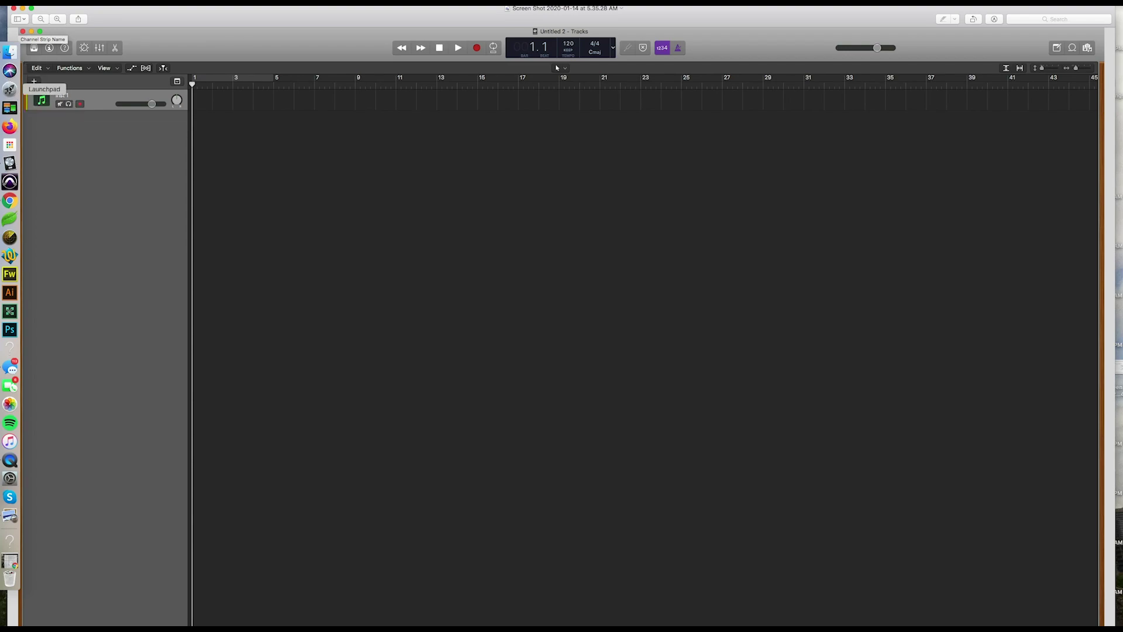
Step: Search Launchpad for "logic" to locate the application and close Launchpad
left_click(10, 89)
type("logic")
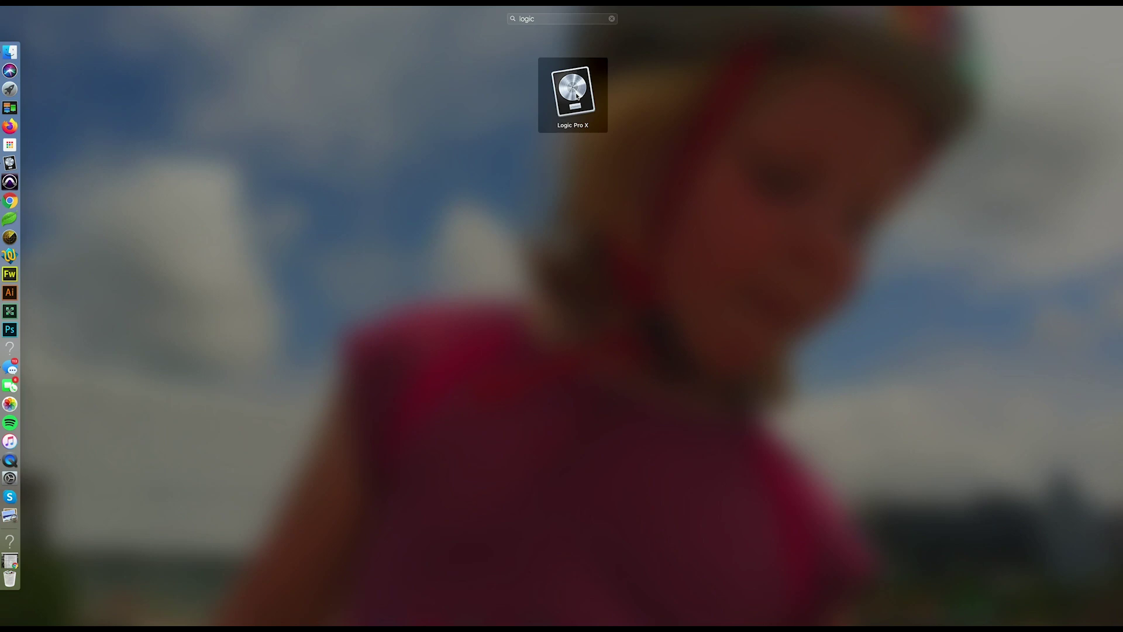
key("Escape")
Step: Check the Keep in Dock option for Logic Pro X and open the application's project chooser
left_click(10, 164)
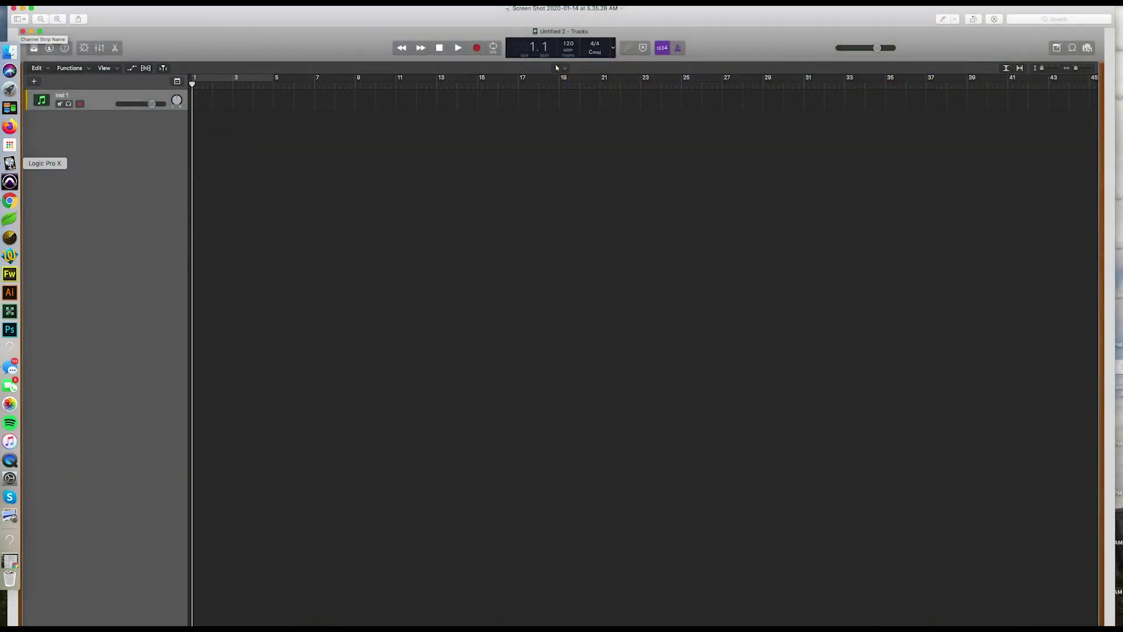
right_click(10, 164)
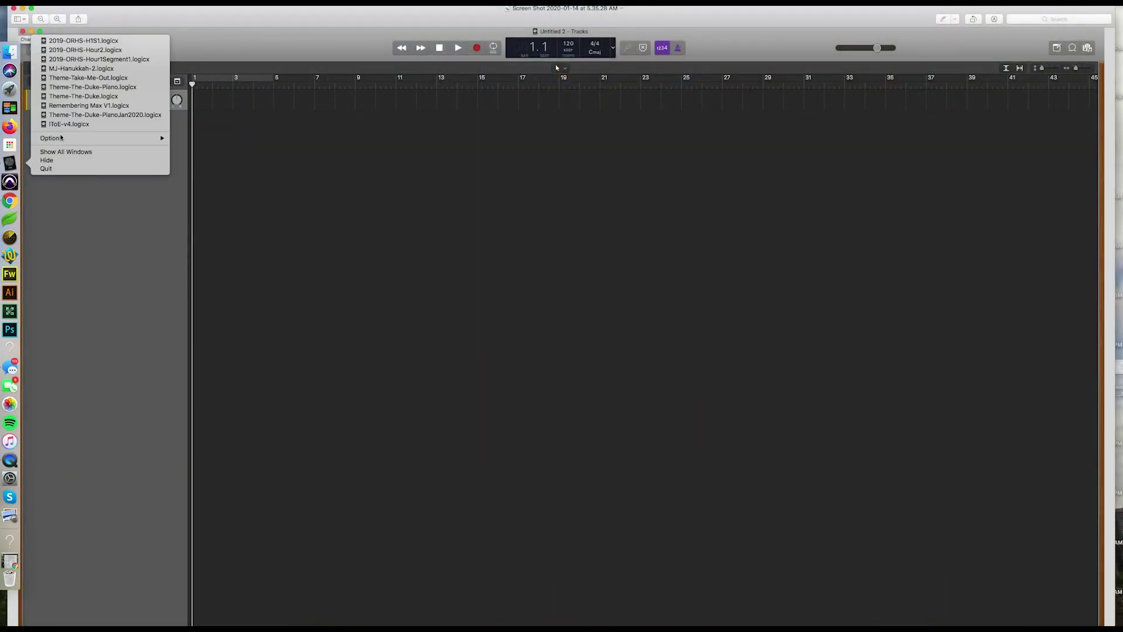
mouse_move(61, 138)
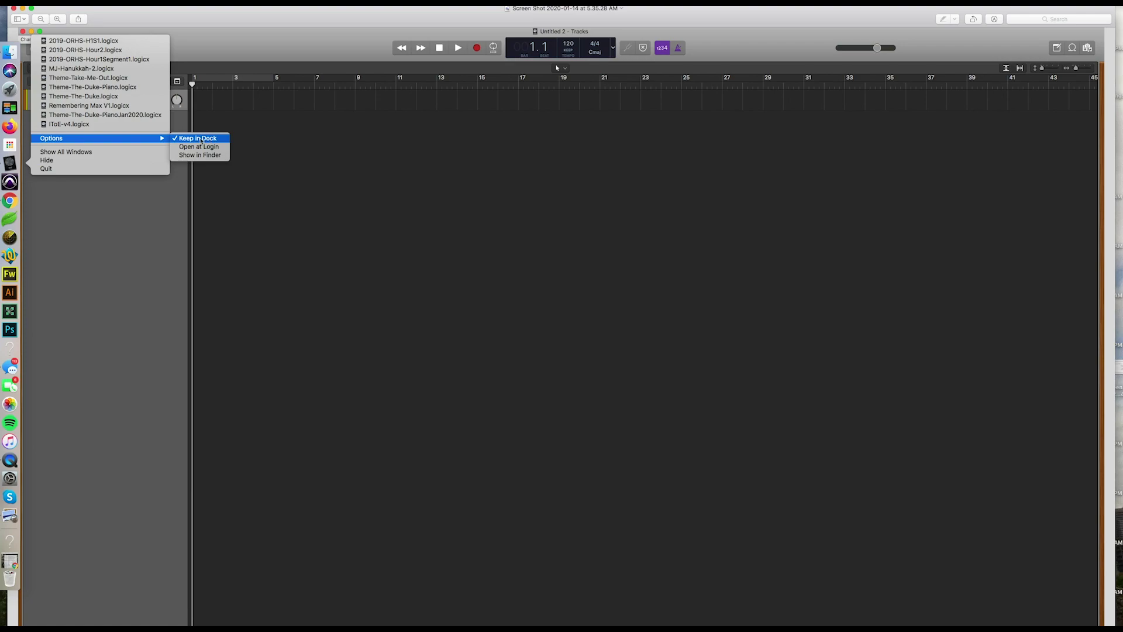
left_click(7, 166)
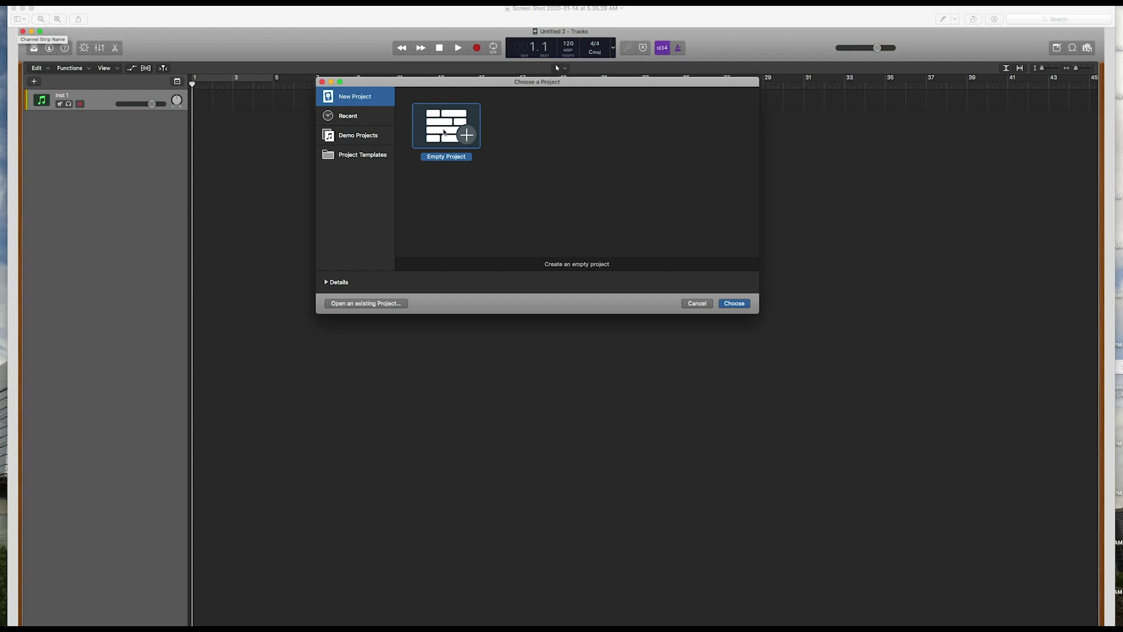
Step: Browse the recent projects in the project chooser and return to the new project choices
left_click(349, 116)
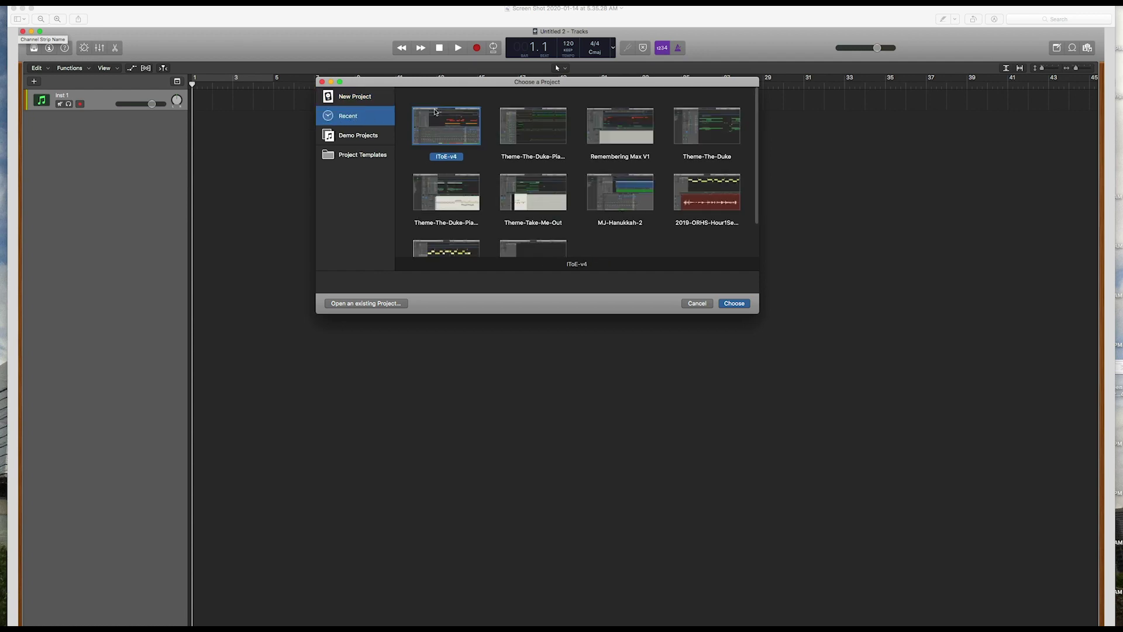
scroll(678, 168, "down", 2)
scroll(676, 168, "up", 2)
left_click(359, 97)
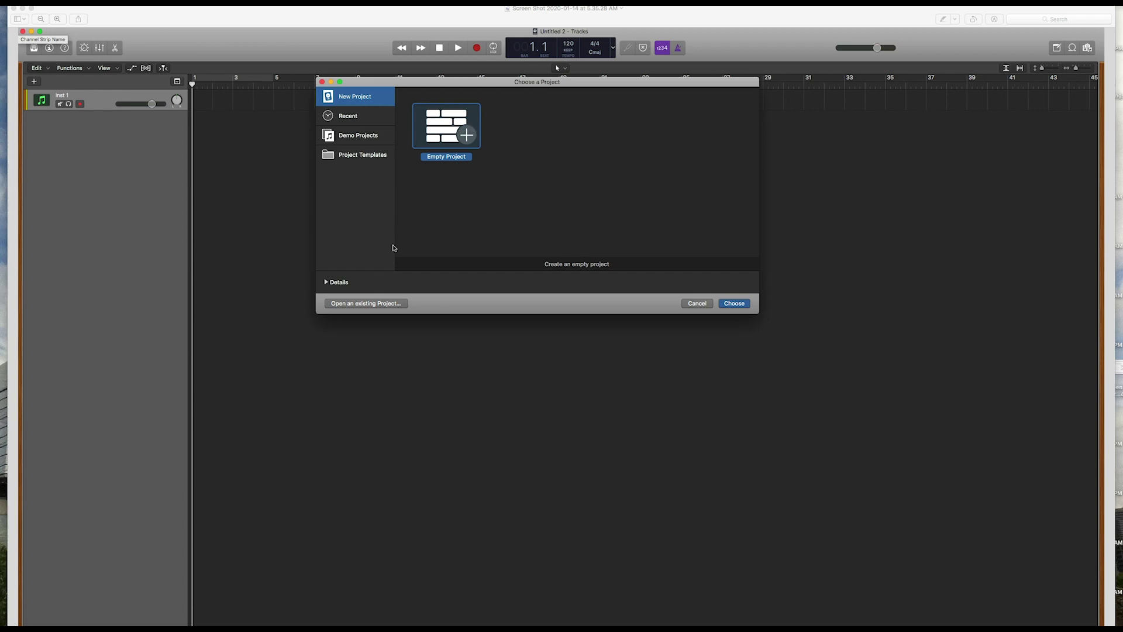
Step: Expand the empty project's details and toggle the musical grid off and back on
left_click(326, 283)
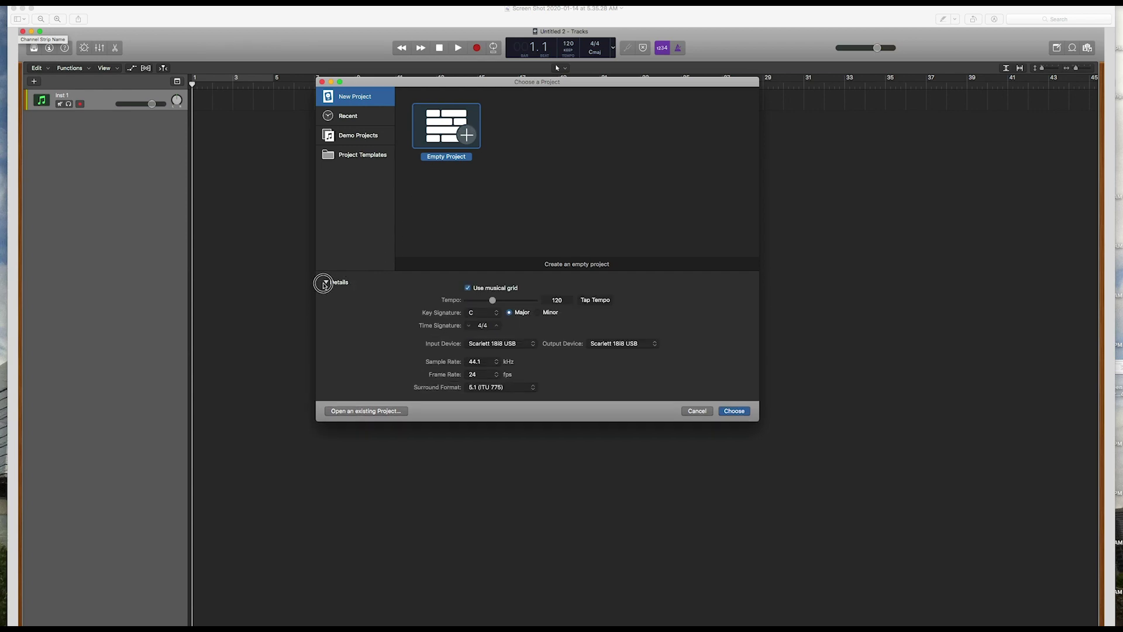
left_click(325, 283)
left_click(326, 283)
left_click(484, 290)
left_click(484, 290)
Step: Try out the project tempo with the slider and an entered value of 96
left_click_drag(493, 300, 492, 304)
left_click_drag(492, 304, 489, 304)
left_click(559, 300)
type("96")
left_click(487, 302)
left_click_drag(487, 302, 474, 303)
Step: Set the empty project's tempo to 60 while toggling the musical grid option
left_click(564, 300)
key("BackSpace")
key("BackSpace")
type("60")
left_click(534, 286)
left_click(477, 289)
double_click(558, 300)
type("60")
left_click(582, 287)
left_click(476, 290)
Step: Set the empty project's tempo to 120
left_click(547, 301)
type("120")
key("Return")
Step: Try defining the project tempo by tapping the beat repeatedly with Tap Tempo
left_click(601, 303)
left_click(601, 303)
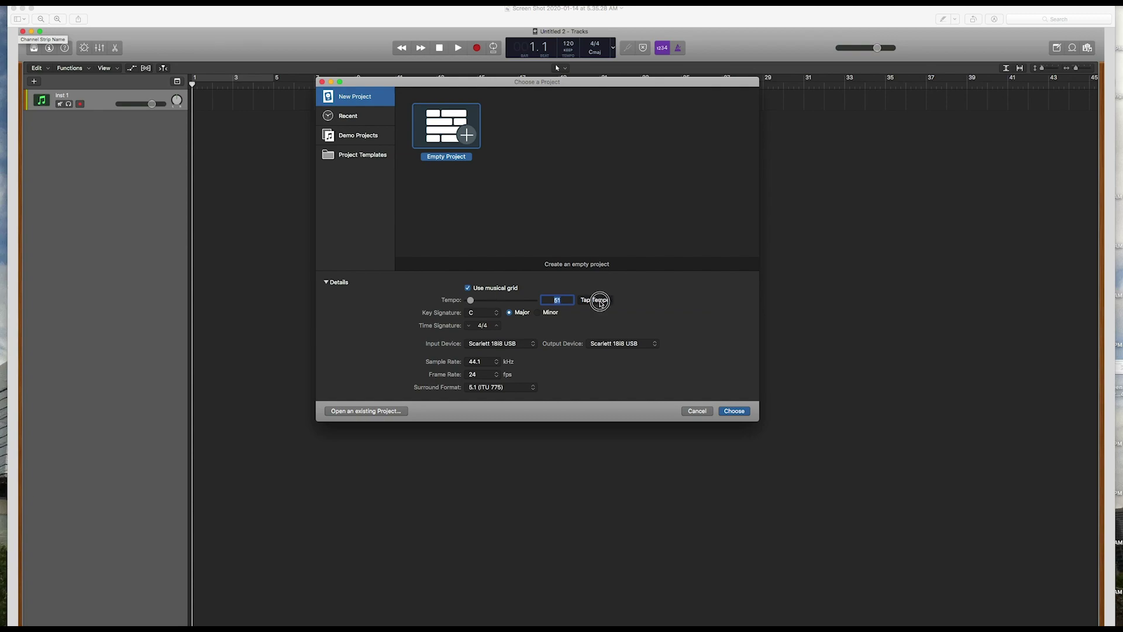
left_click(601, 303)
left_click(600, 303)
left_click(601, 303)
left_click(600, 303)
left_click(599, 303)
Step: Set the empty project's tempo to 80 and its key signature to C major
type("80")
left_click(481, 315)
left_click(480, 316)
left_click(493, 314)
left_click(485, 314)
Step: Keep the time signature at 4/4 and set the project's sample rate to 48 kHz
left_click(481, 326)
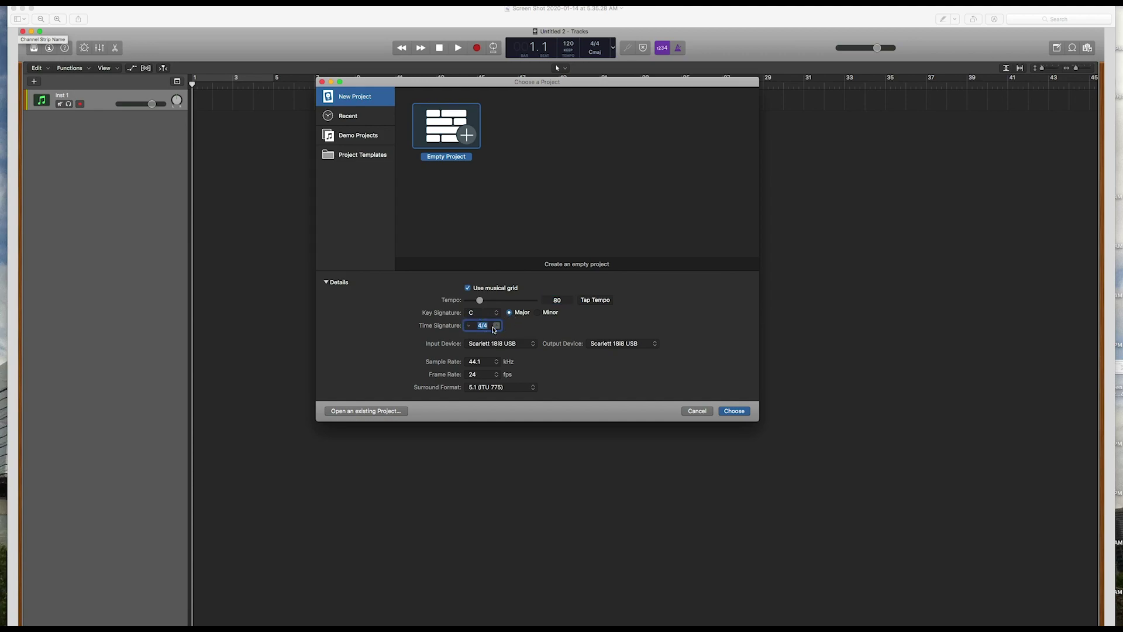
left_click(468, 327)
left_click(490, 362)
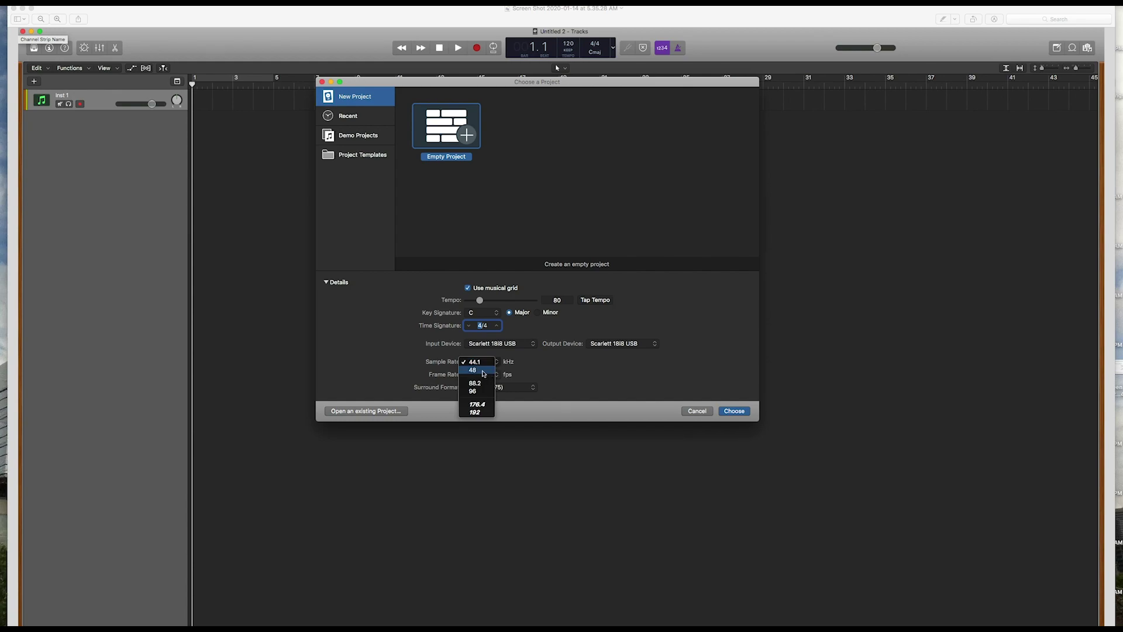
left_click(531, 370)
left_click(476, 362)
left_click(474, 370)
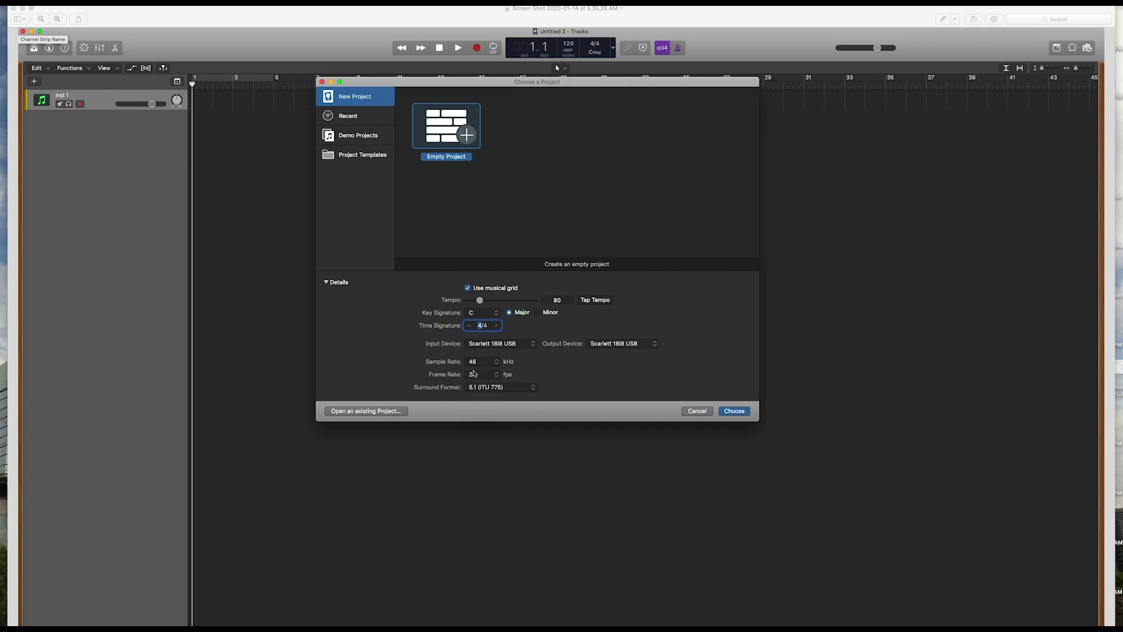
Step: Switch the sample rate between 44.1 and 48 kHz to compare them, ending on 48 kHz
left_click(475, 362)
left_click(477, 355)
left_click(478, 363)
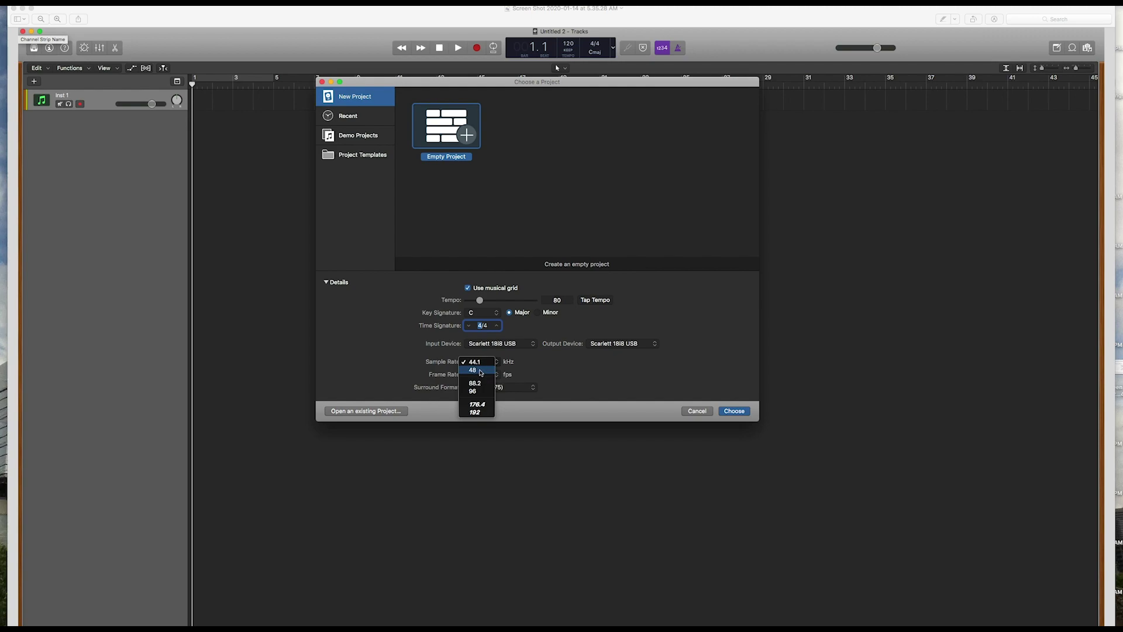
left_click(480, 372)
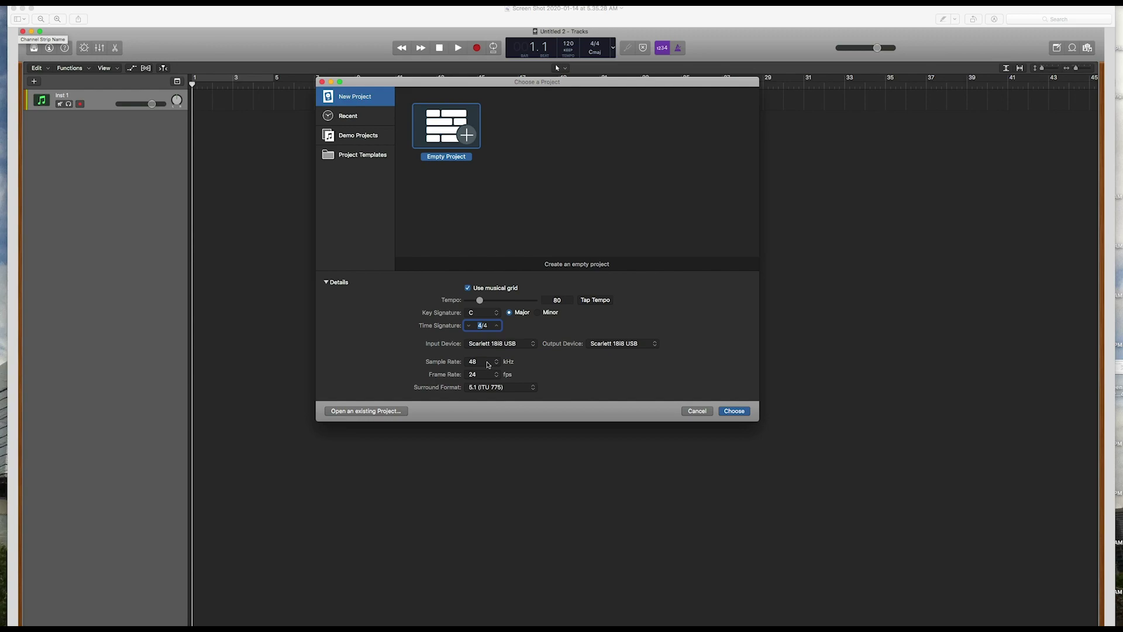
left_click(488, 364)
left_click(484, 358)
left_click(483, 361)
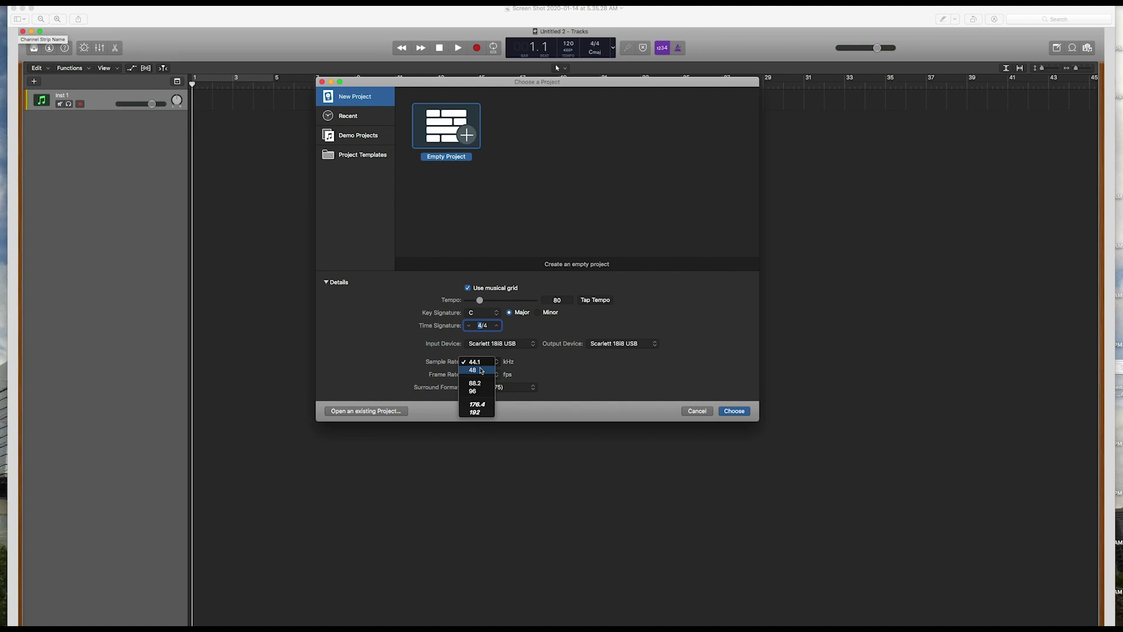
left_click(481, 370)
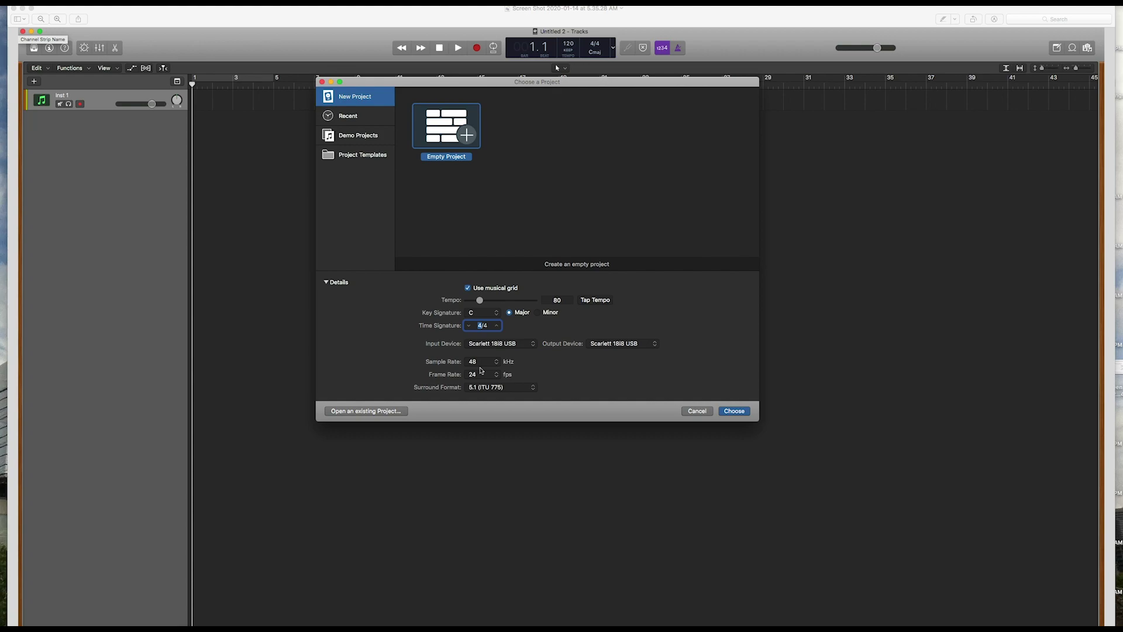
left_click(480, 362)
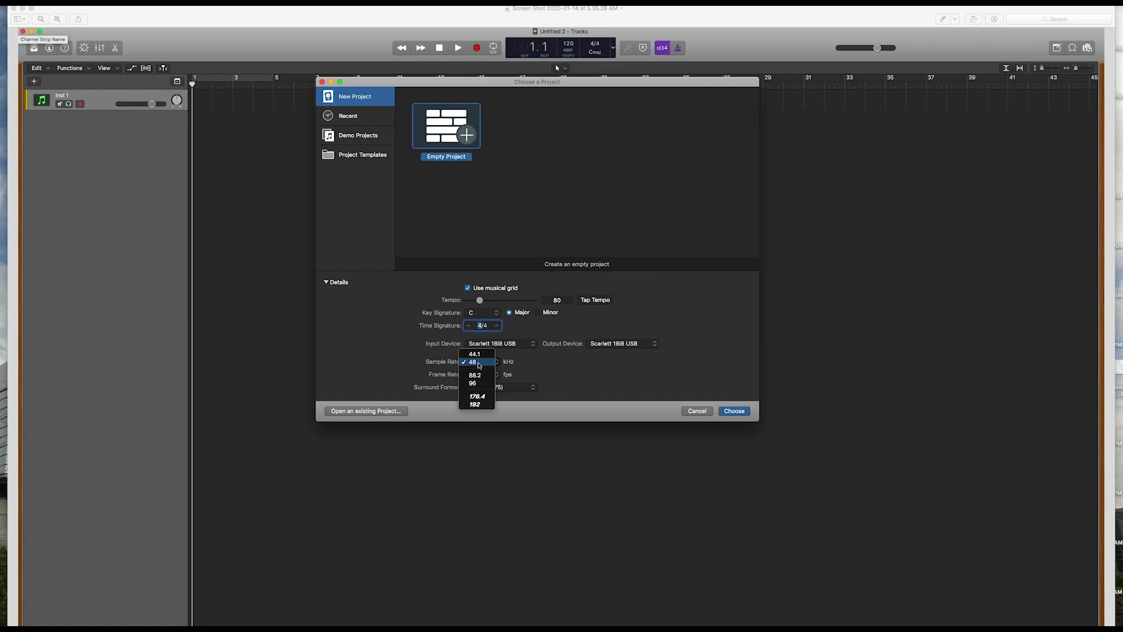
left_click(479, 363)
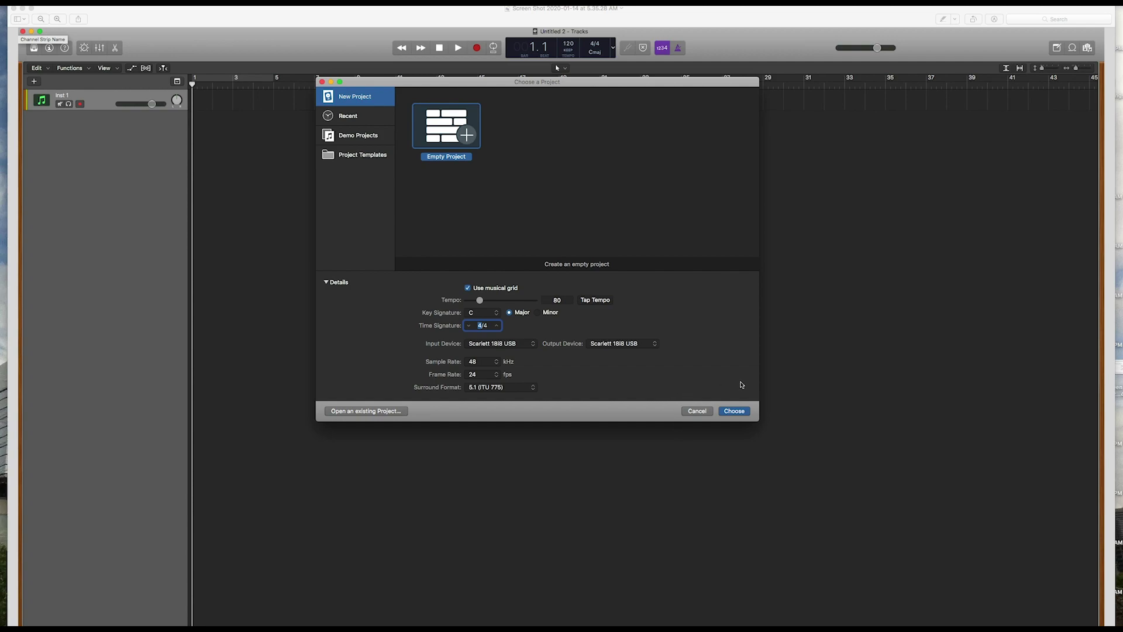
Step: Create the empty project with these settings and view the options for the audio and Drummer track types
left_click(734, 411)
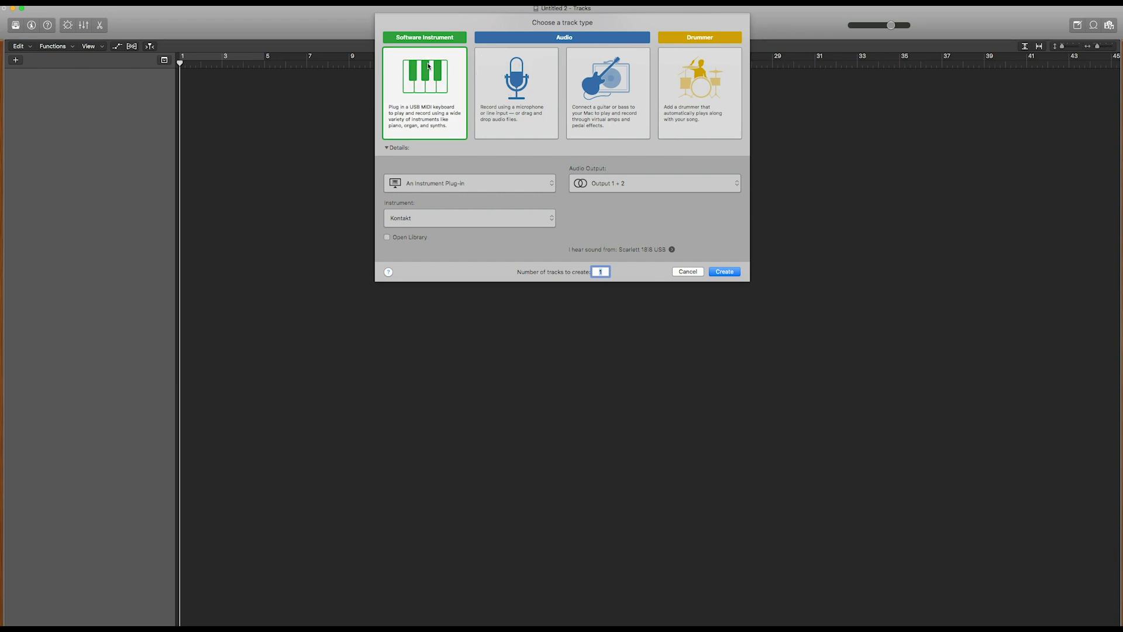
left_click(525, 79)
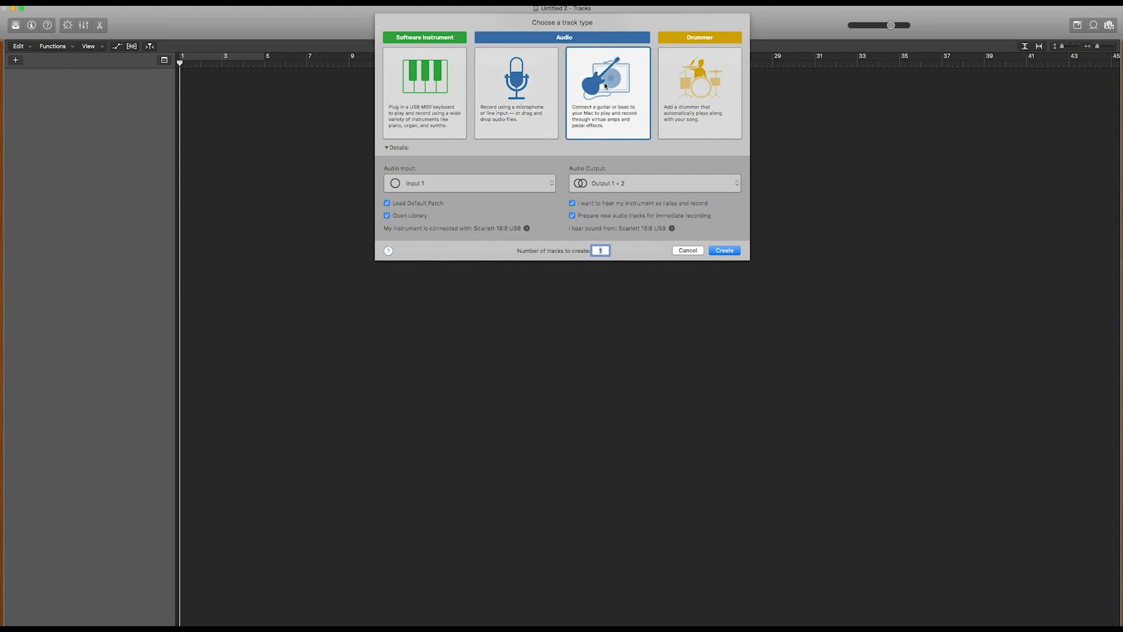
left_click(708, 82)
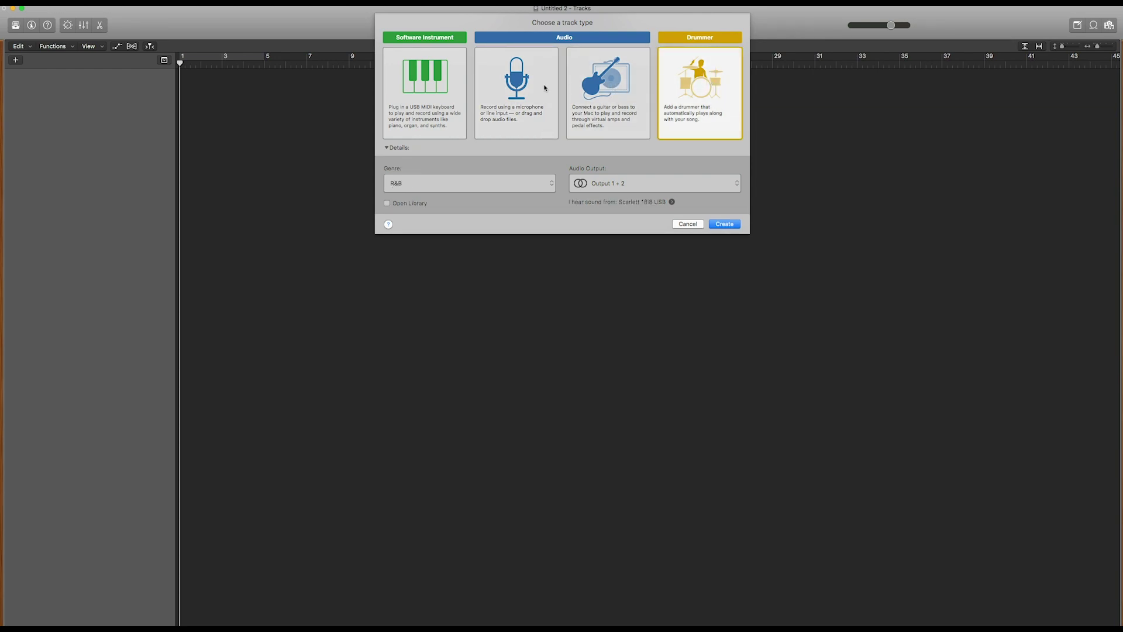
Step: Create one software instrument track that uses an instrument plug-in
left_click(411, 82)
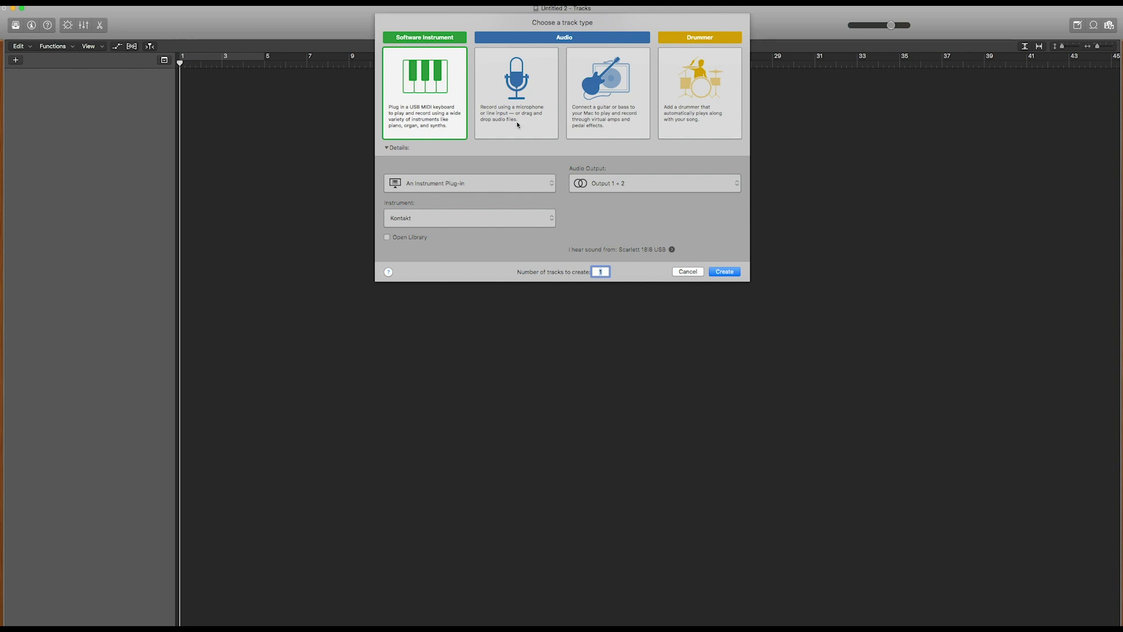
left_click(421, 216)
left_click(424, 231)
left_click(724, 271)
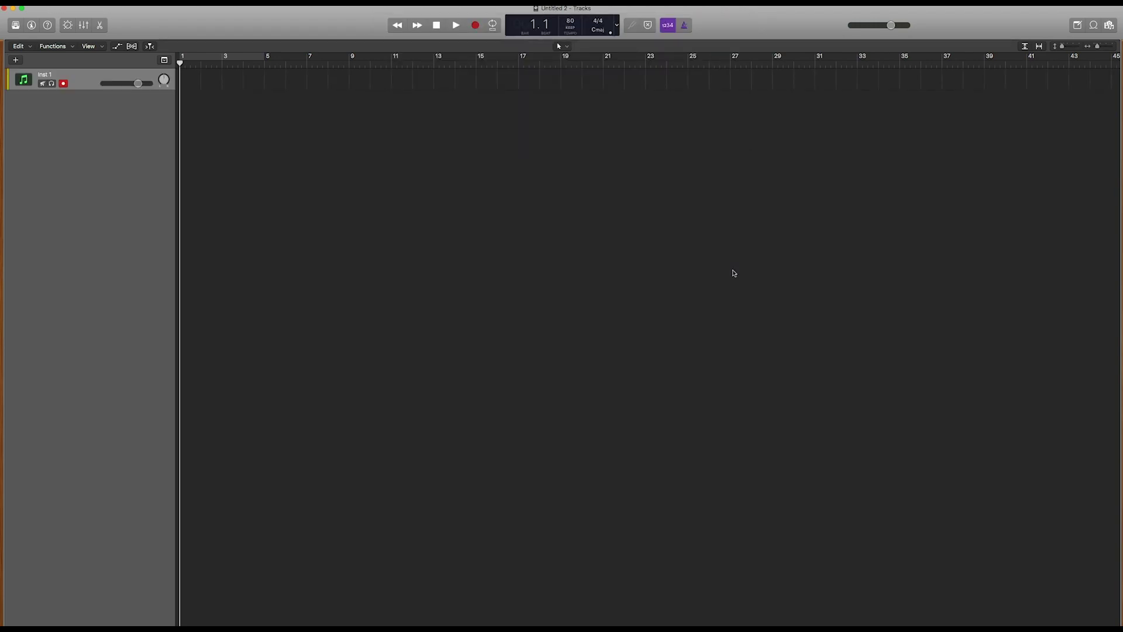